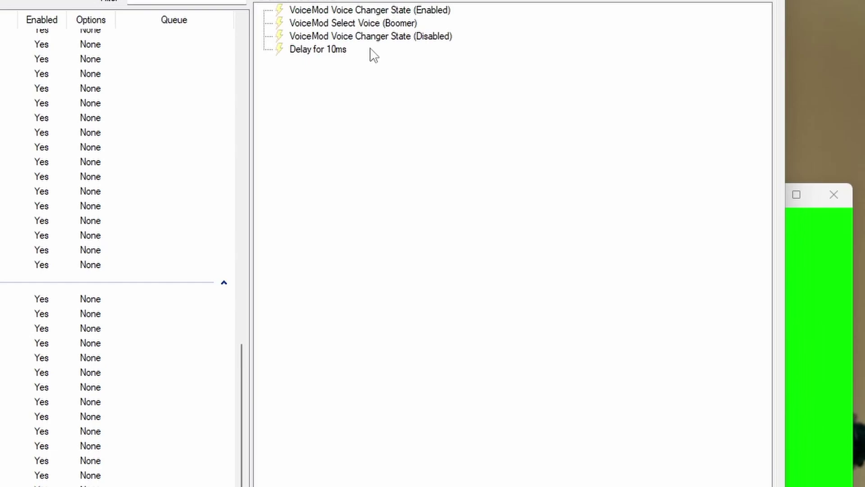
# Step: Duplicate the 10 ms delay sub-action twice at the end of the sub-actions list
pyautogui.click(353, 50)
pyautogui.rightClick(355, 51)
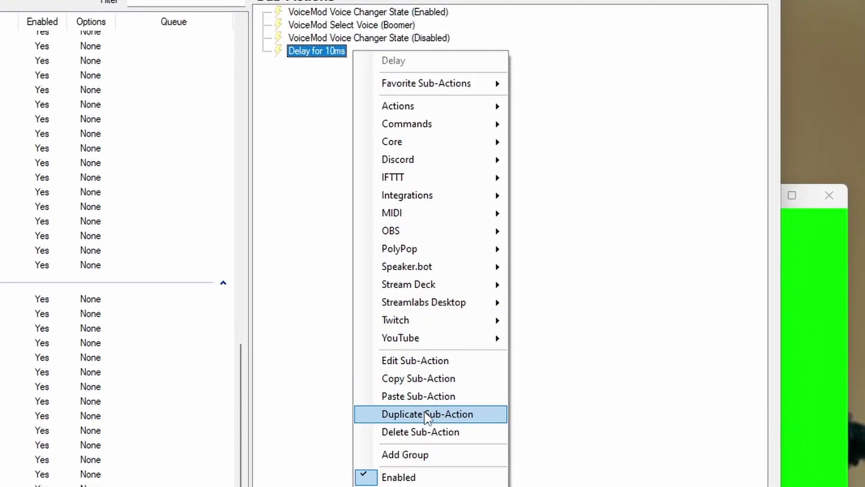
pyautogui.click(386, 413)
pyautogui.click(301, 74)
pyautogui.rightClick(299, 73)
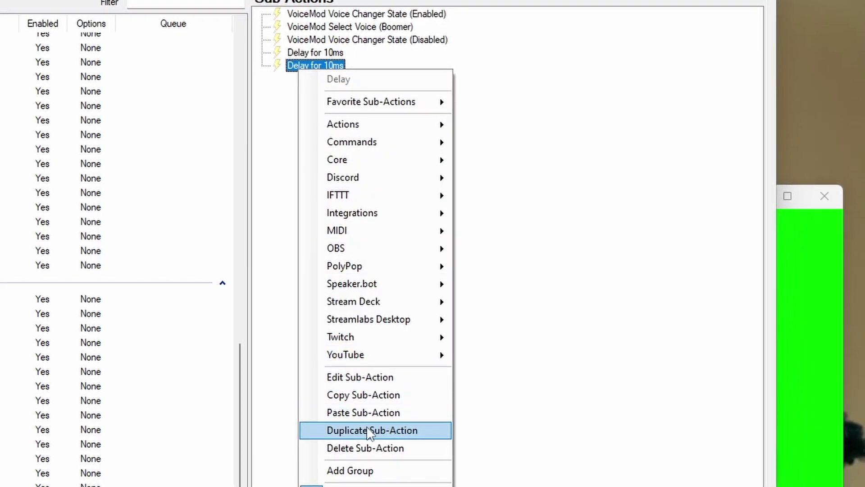
pyautogui.click(343, 430)
# Step: Reorder the sub-actions so that one 10 ms delay comes before each of the three VoiceMod sub-actions
pyautogui.moveTo(316, 66); pyautogui.dragTo(317, 18)
pyautogui.moveTo(311, 67); pyautogui.dragTo(312, 37)
pyautogui.moveTo(311, 82); pyautogui.dragTo(307, 66)
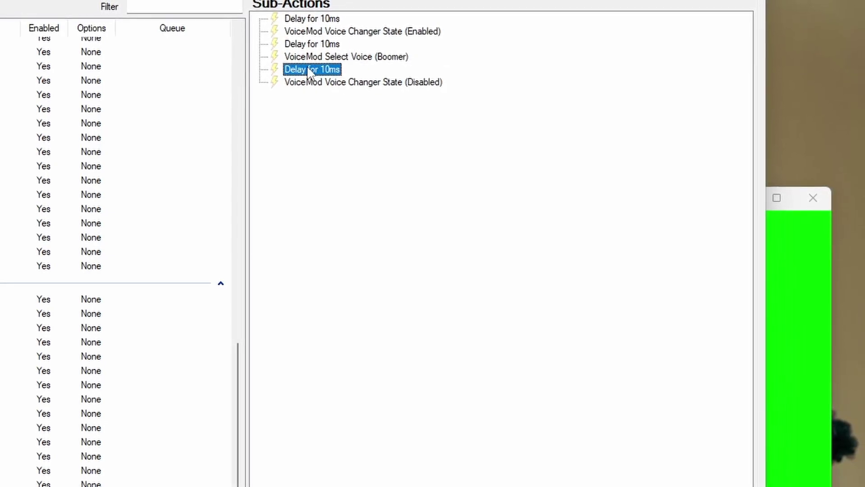
# Step: Add two more copies of the 10 ms delay after VoiceMod Voice Changer State (Disabled)
pyautogui.rightClick(336, 83)
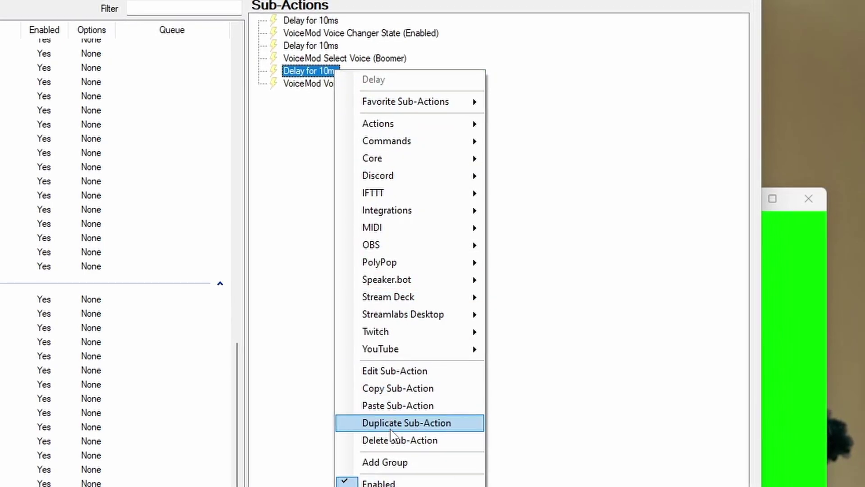
pyautogui.click(379, 423)
pyautogui.rightClick(300, 100)
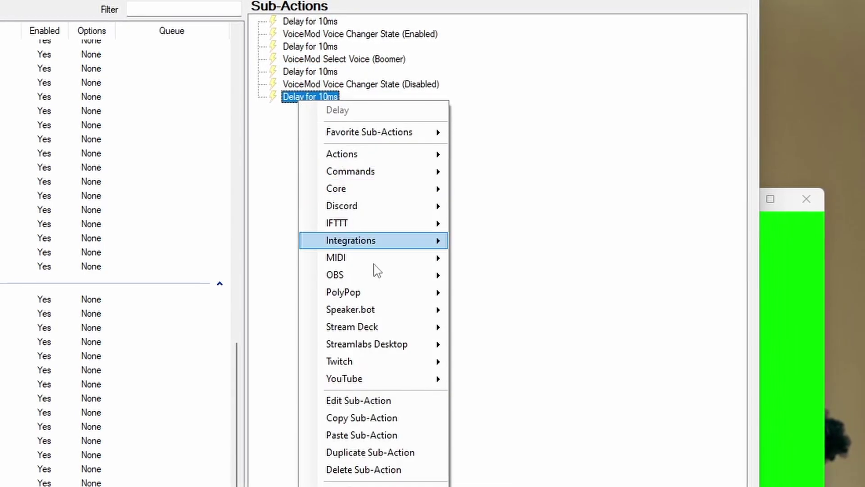
pyautogui.click(374, 452)
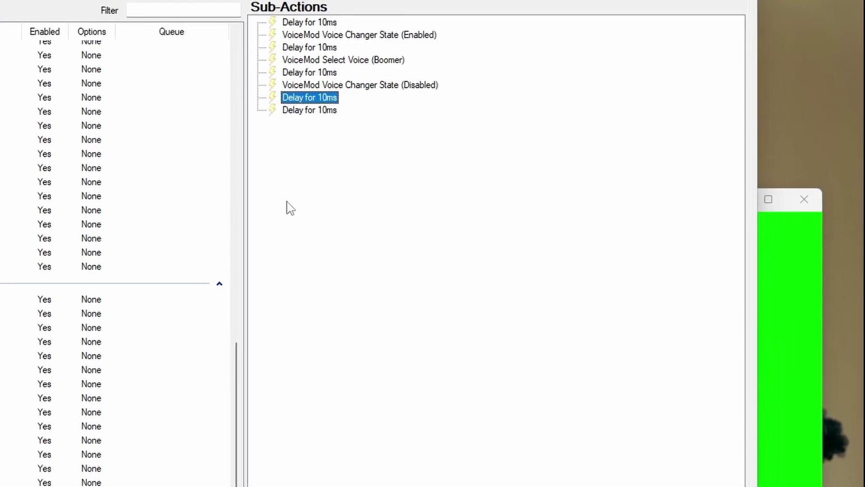
# Step: Move VoiceMod Select Voice (Boomer) ahead of Voice Changer State (Enabled), keeping a 10 ms delay before each of them
pyautogui.click(330, 25)
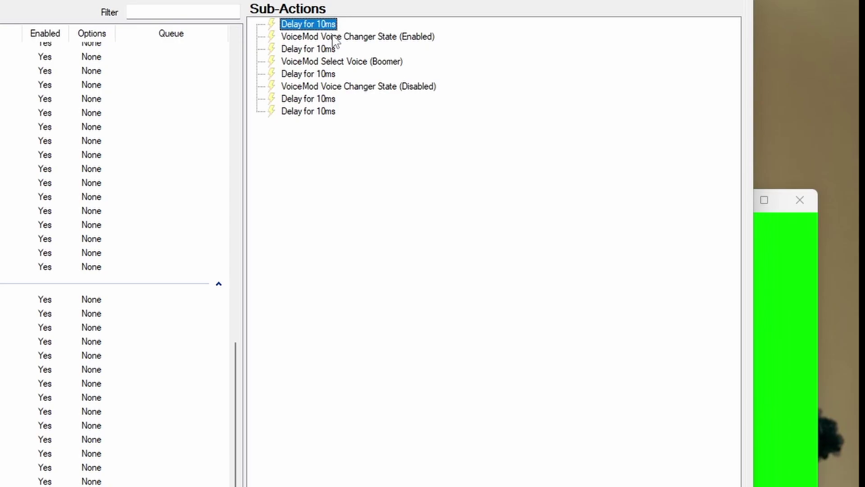
pyautogui.click(385, 39)
pyautogui.click(330, 53)
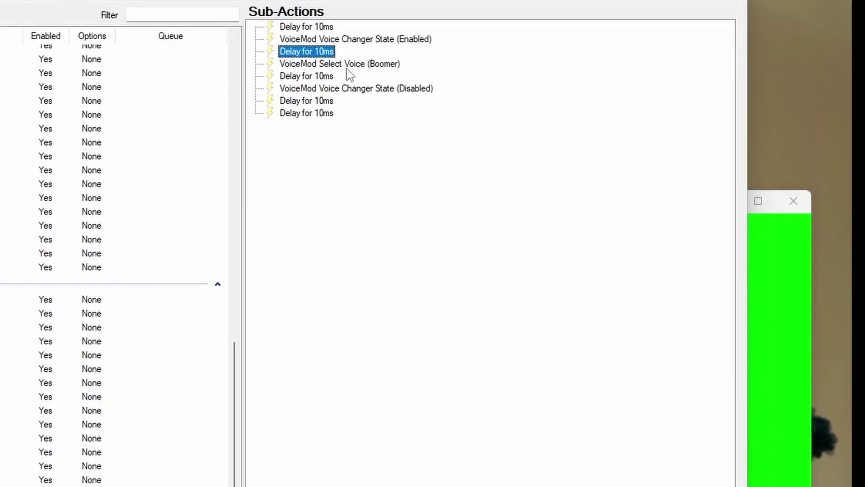
pyautogui.moveTo(347, 69); pyautogui.dragTo(342, 38)
pyautogui.click(323, 29)
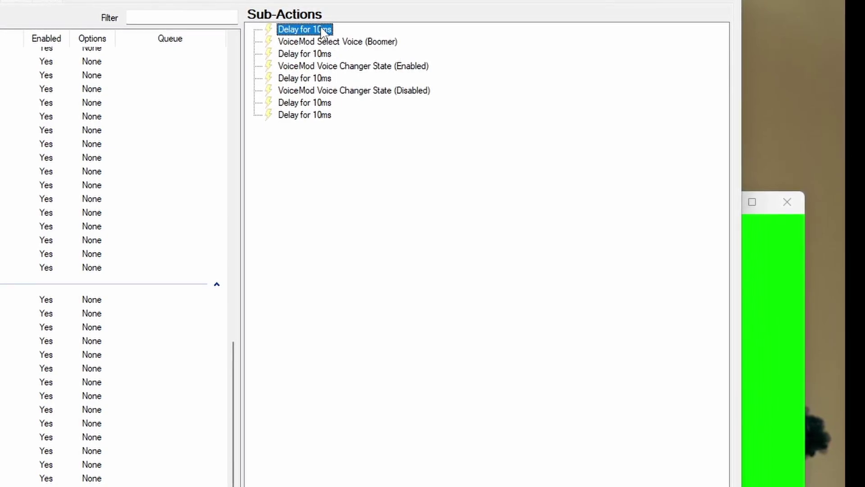
pyautogui.click(321, 42)
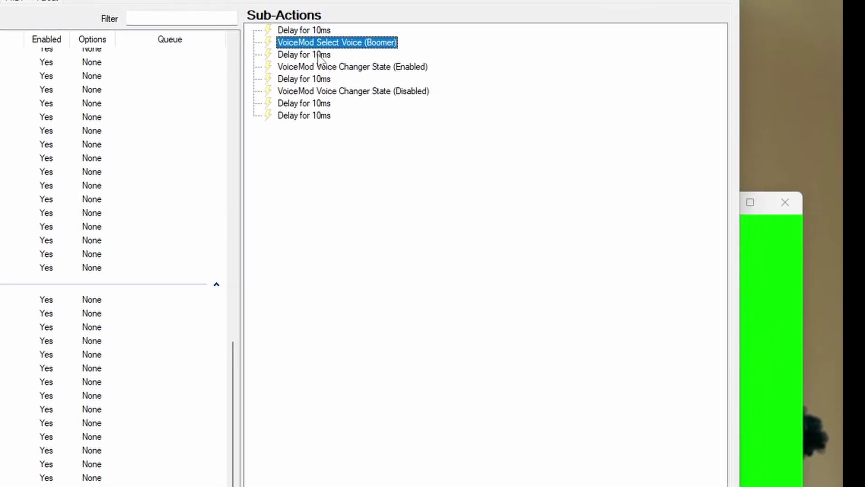
pyautogui.click(320, 55)
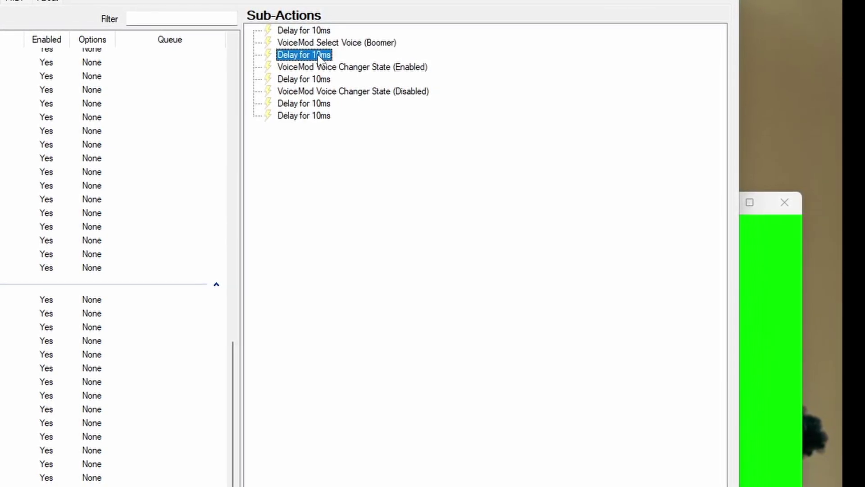
pyautogui.click(366, 73)
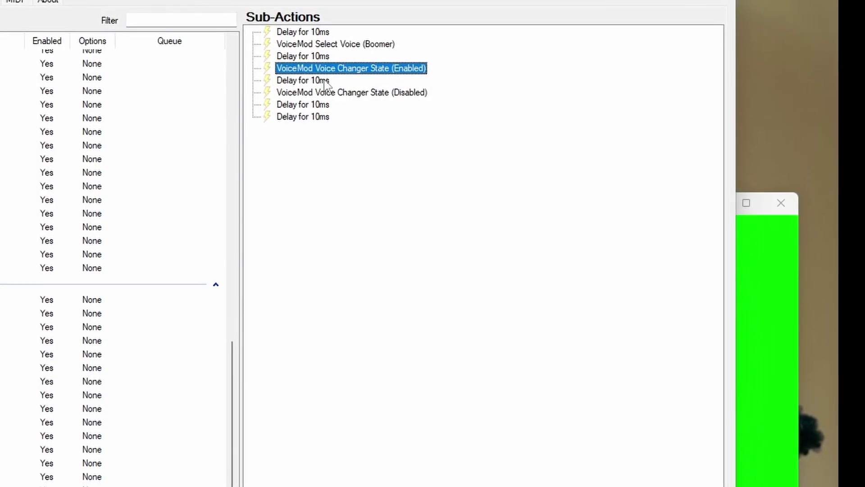
# Step: Start a new Keyboard Press sub-action after the delay that follows VoiceMod Voice Changer State (Enabled)
pyautogui.click(327, 81)
pyautogui.rightClick(356, 82)
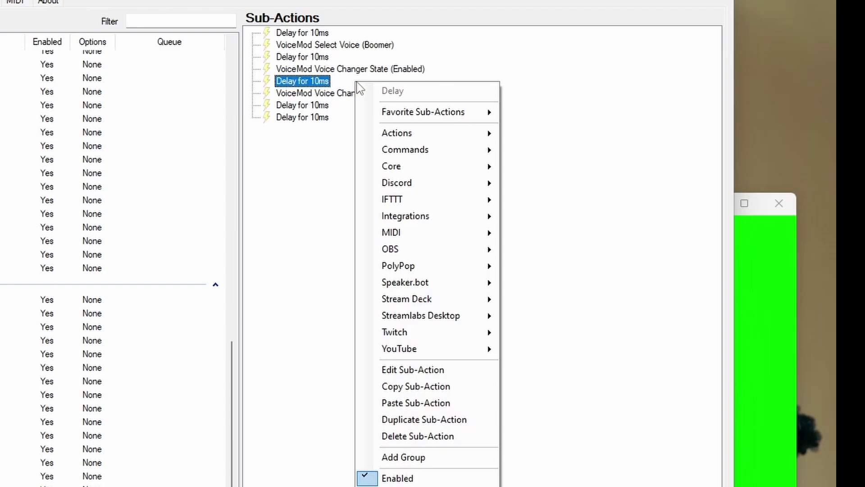
pyautogui.moveTo(417, 158)
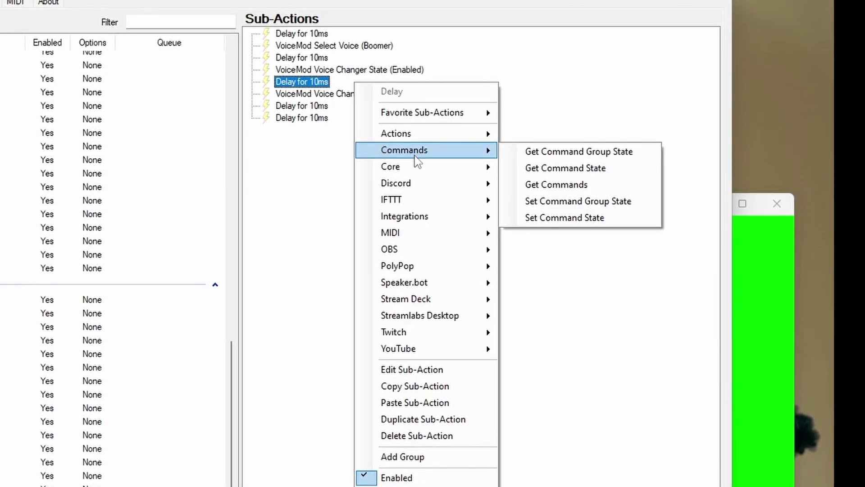
pyautogui.moveTo(415, 173)
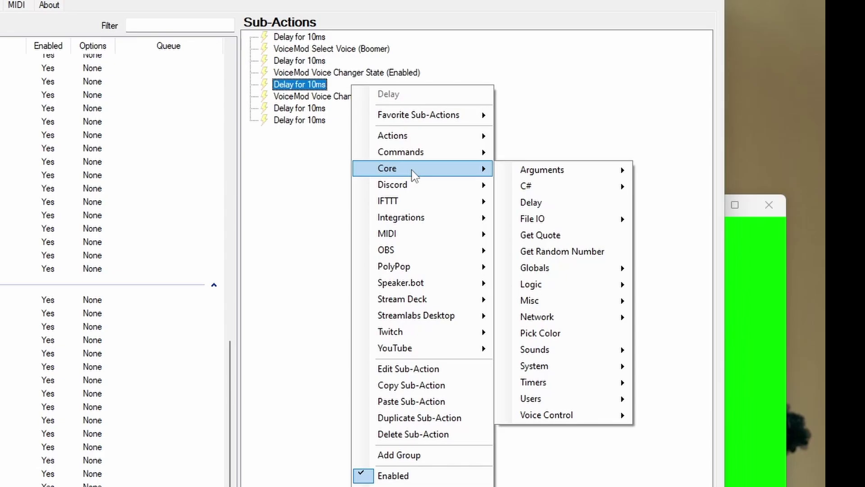
pyautogui.moveTo(531, 366)
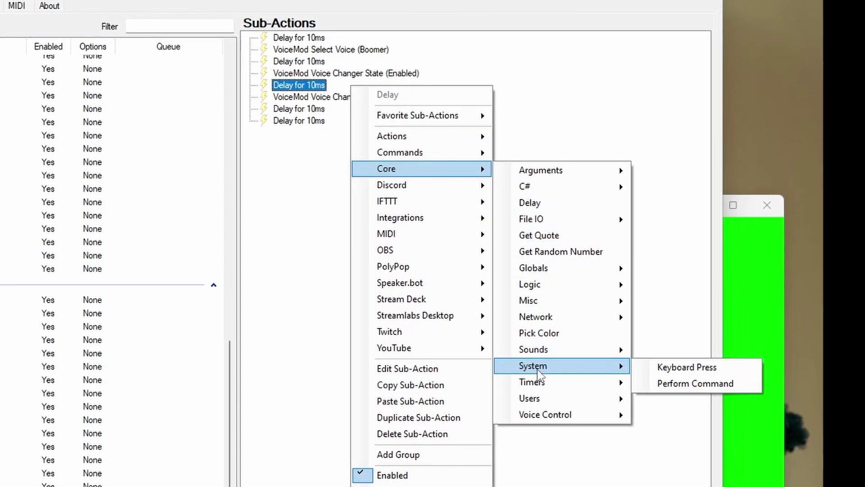
pyautogui.click(675, 369)
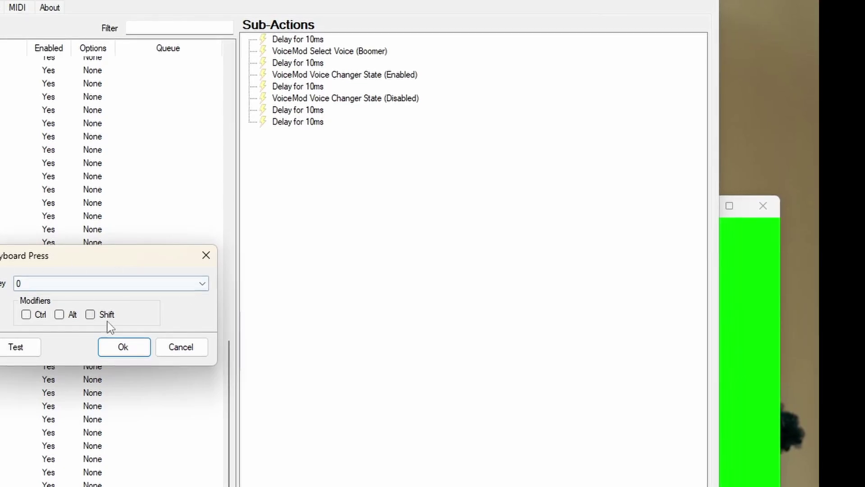
# Step: Switch to veadotube mini and check which keyboard hotkeys are assigned to the avatar states
pyautogui.click(748, 259)
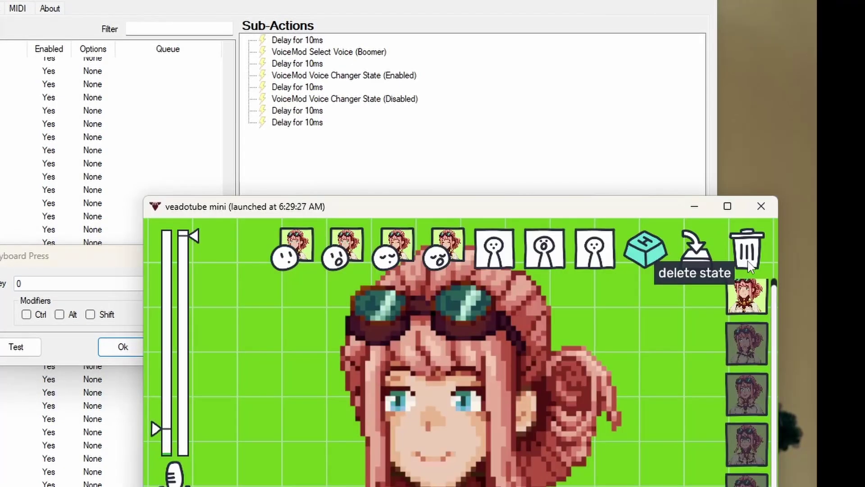
pyautogui.moveTo(592, 228); pyautogui.dragTo(560, 156)
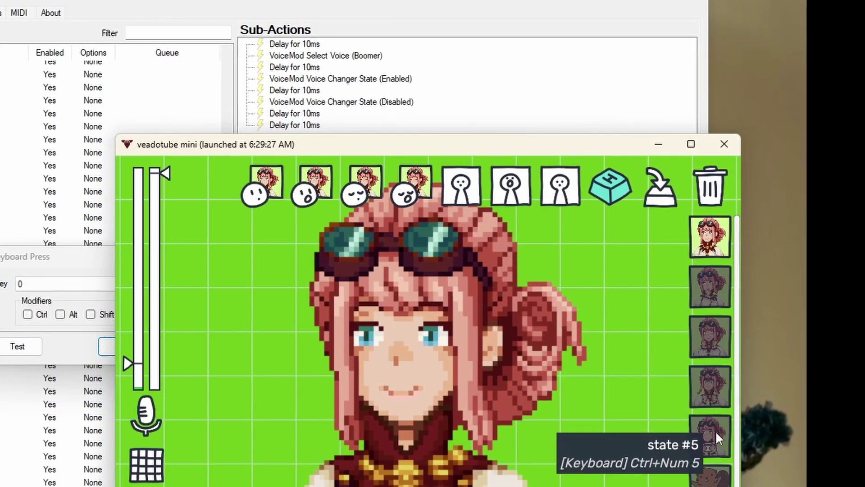
pyautogui.scroll(-1, 710, 451)
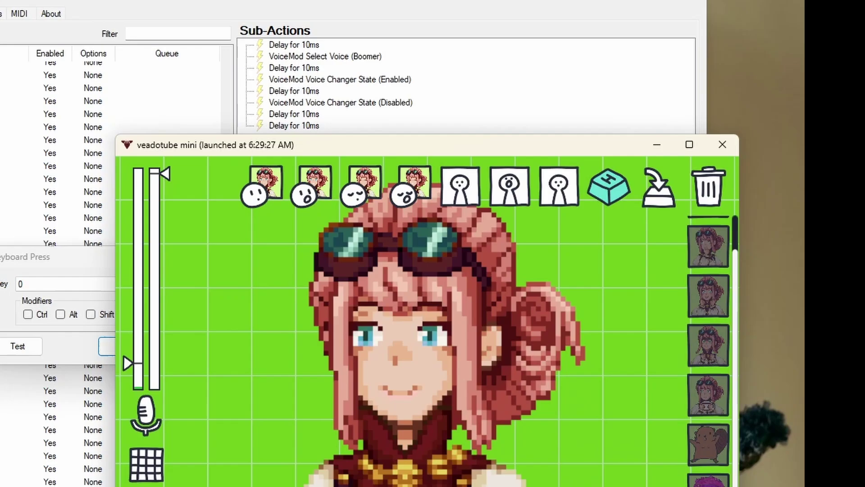
pyautogui.scroll(1, 710, 450)
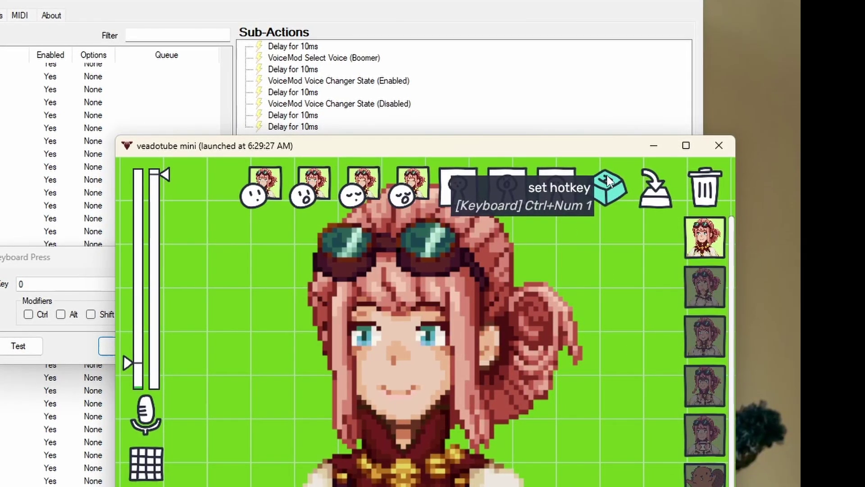
pyautogui.click(663, 196)
pyautogui.click(663, 196)
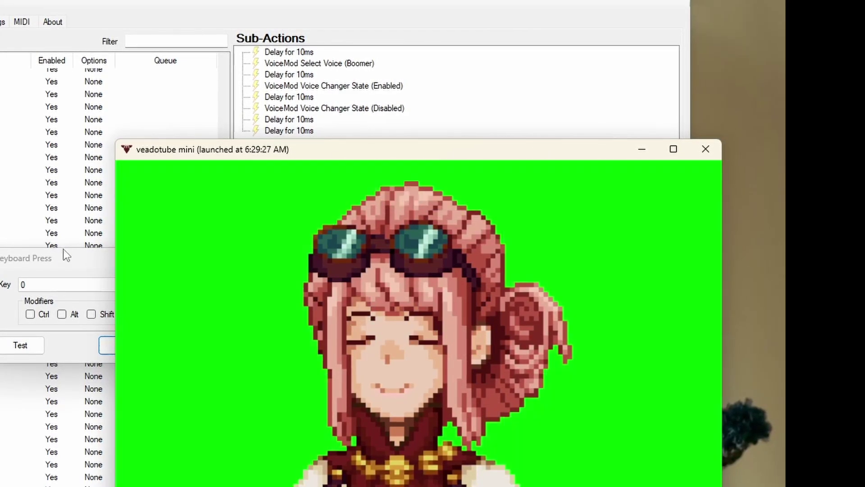
# Step: Back in Streamer.bot, set the Keyboard Press to Numpad 2 with the Ctrl modifier and add it to the sub-actions
pyautogui.click(80, 265)
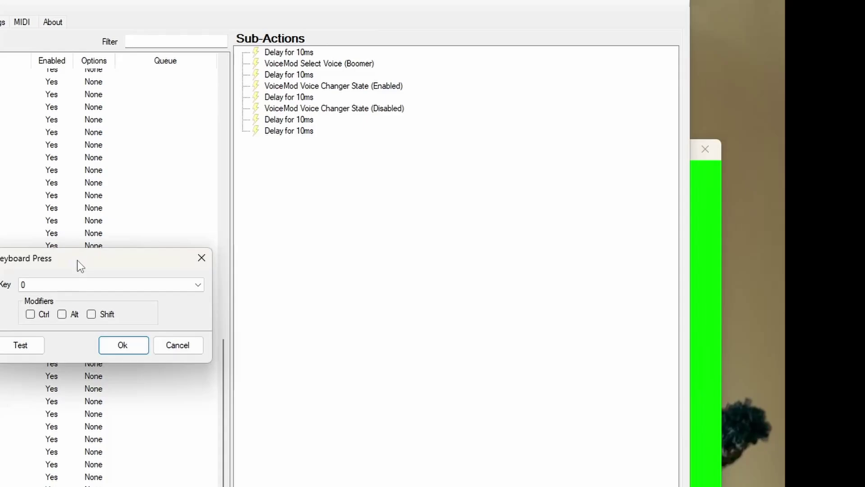
pyautogui.click(31, 315)
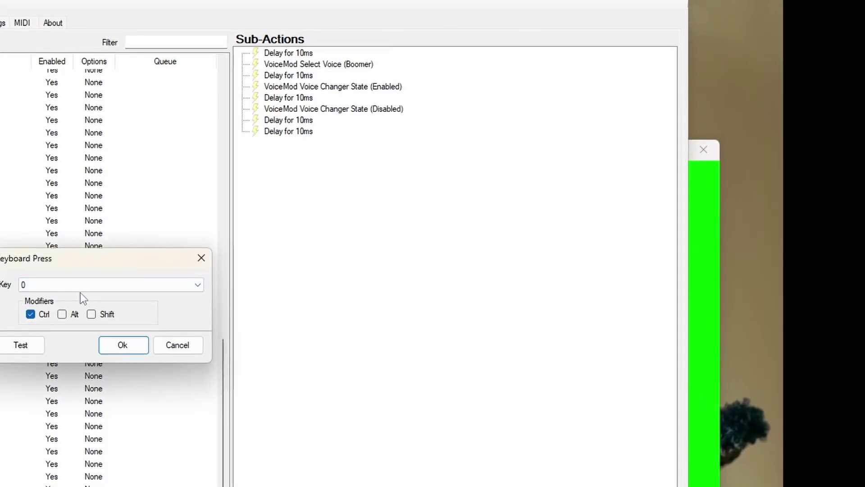
pyautogui.click(80, 286)
pyautogui.scroll(-10, 96, 367)
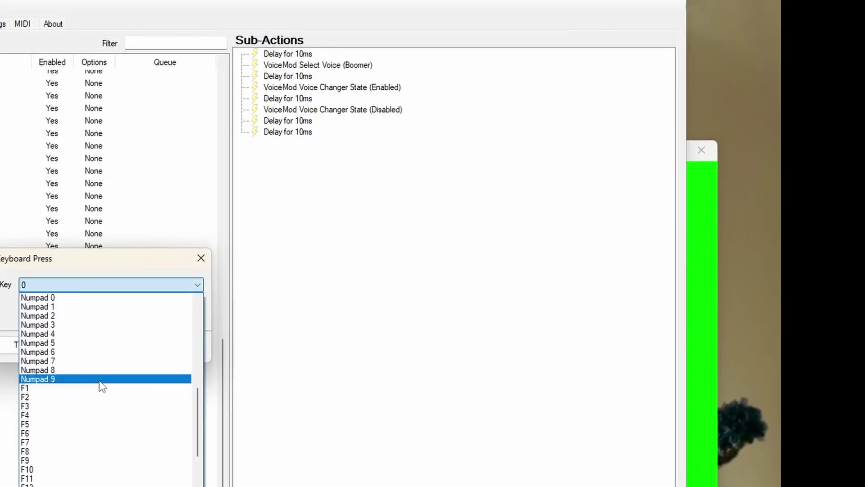
pyautogui.click(84, 316)
pyautogui.click(120, 346)
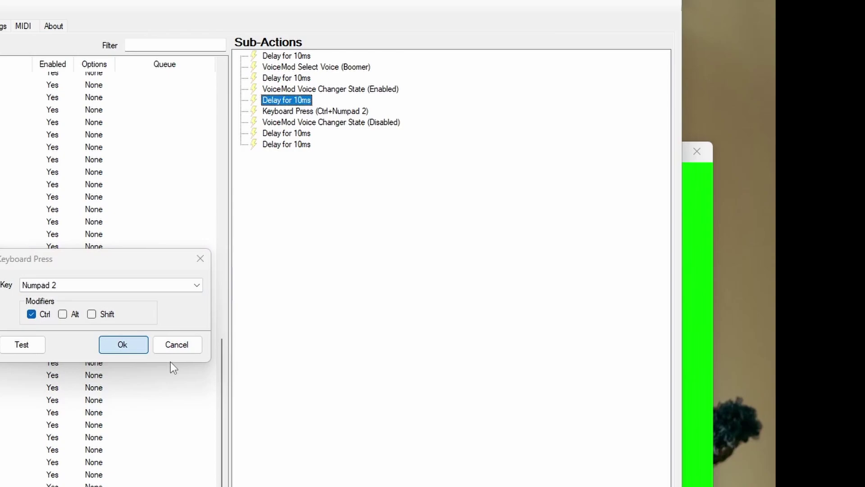
pyautogui.click(126, 345)
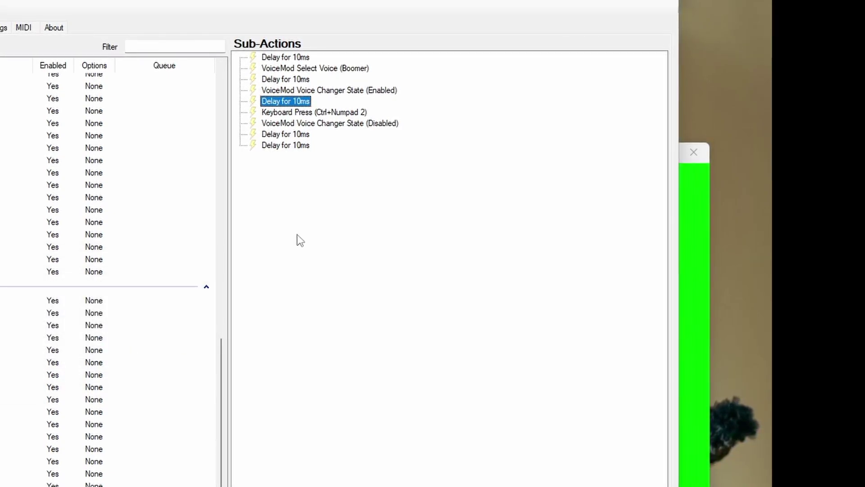
# Step: Duplicate the Ctrl+Numpad 2 keyboard press sub-action
pyautogui.click(701, 279)
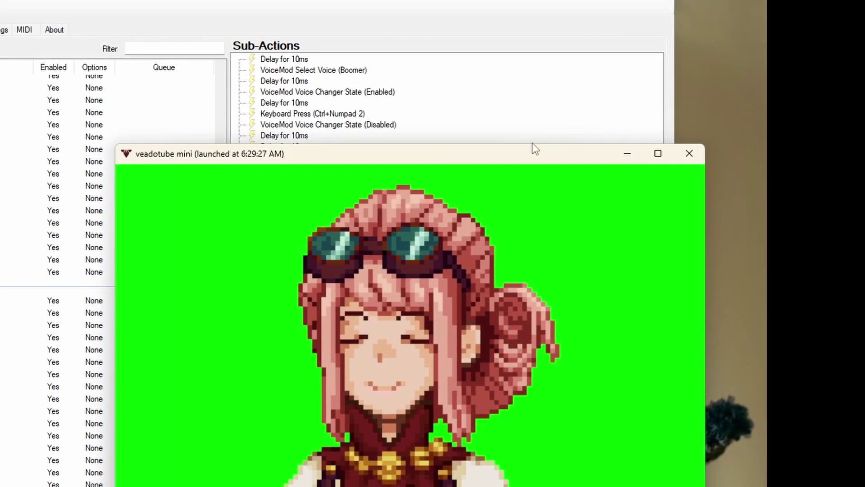
pyautogui.click(520, 128)
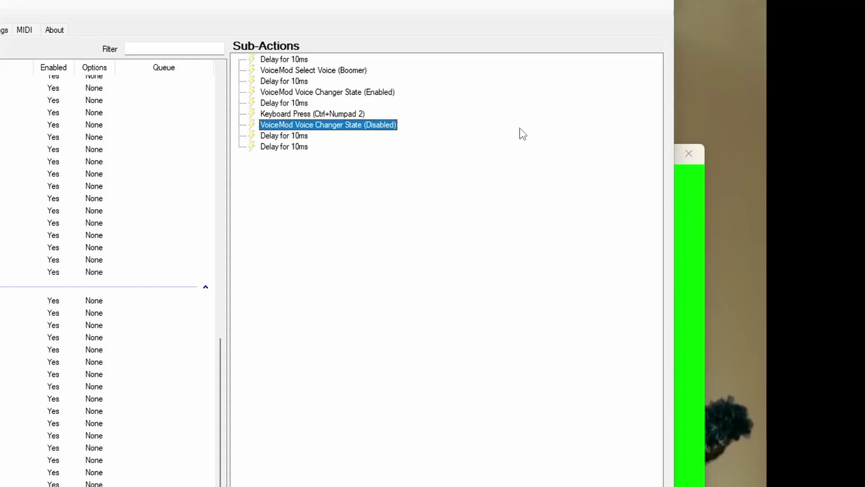
pyautogui.rightClick(363, 116)
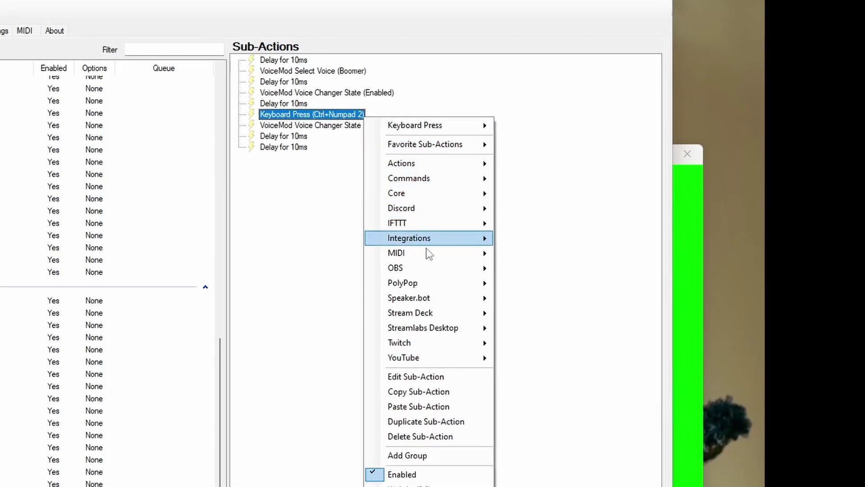
pyautogui.click(444, 421)
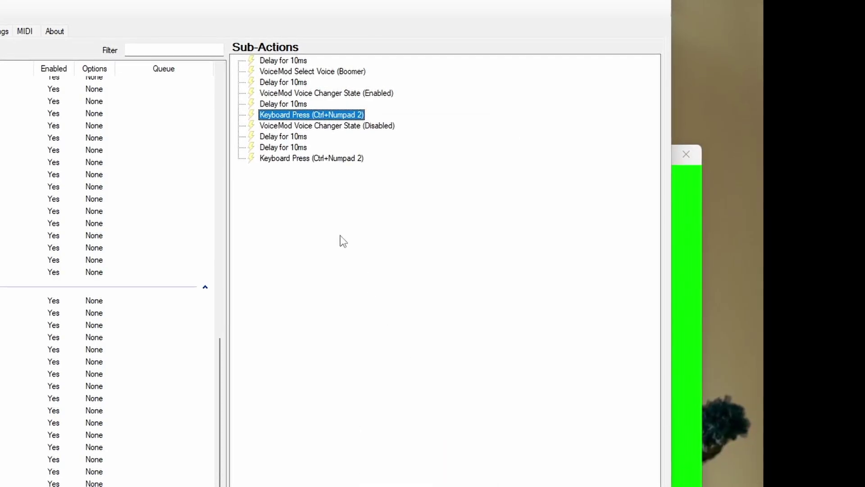
# Step: Change the duplicated keyboard press at the end of the list to Ctrl+Numpad 1
pyautogui.doubleClick(324, 160)
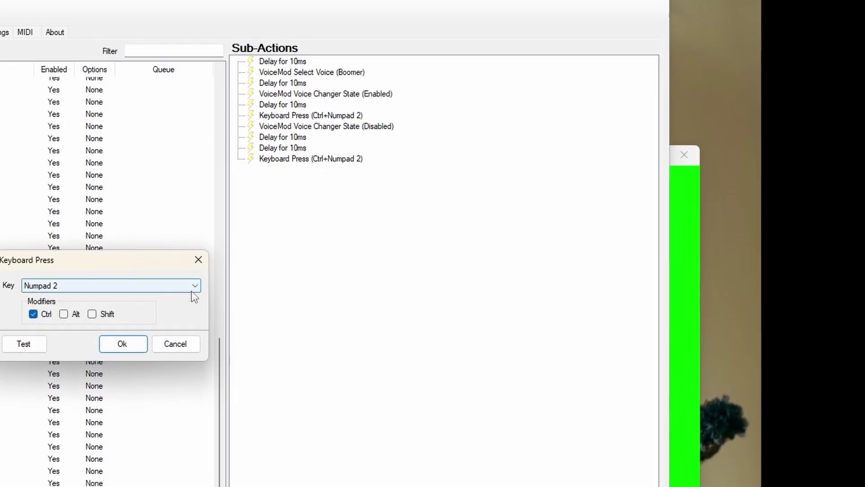
pyautogui.click(193, 287)
pyautogui.scroll(1, 155, 345)
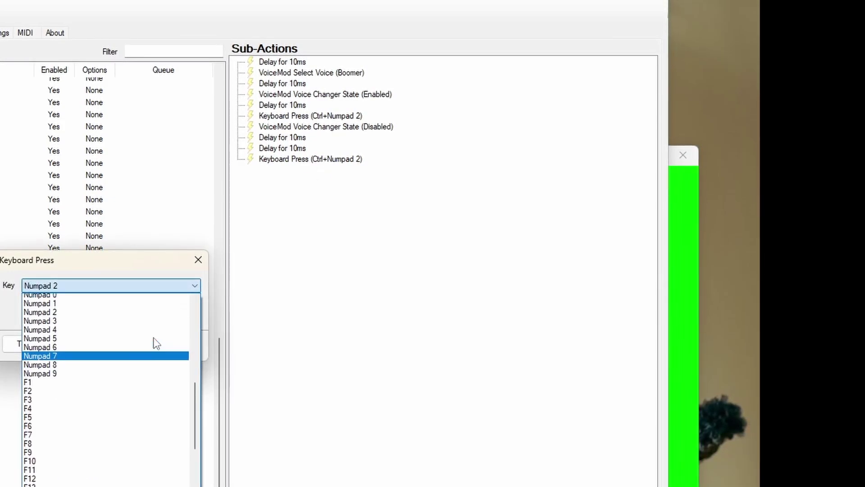
pyautogui.click(135, 316)
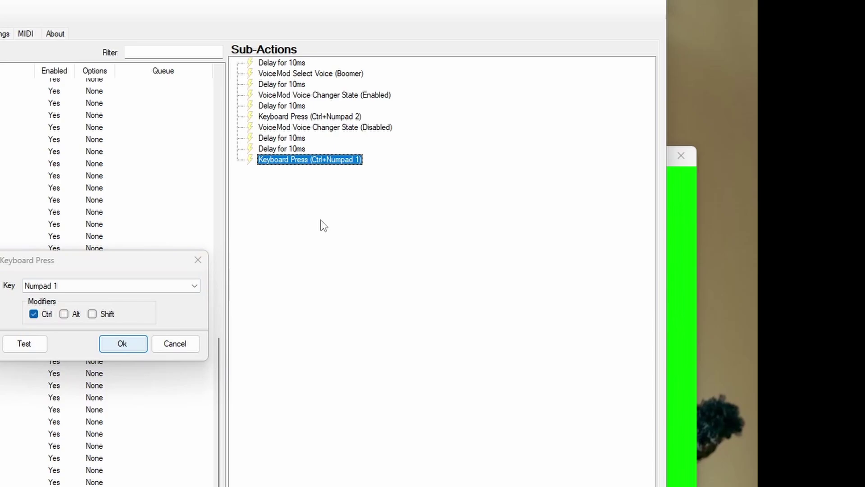
pyautogui.click(128, 348)
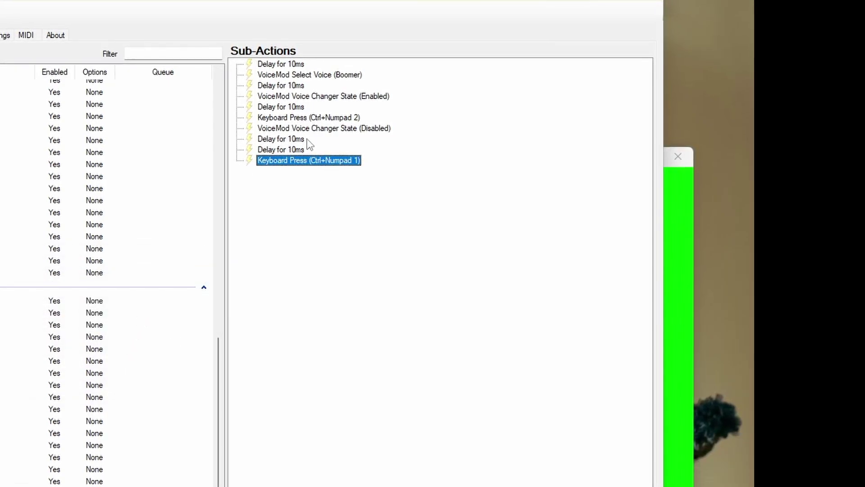
# Step: Move the first of the two consecutive 10 ms delays to between the Ctrl+Numpad 2 keyboard press and the voice changer Disabled sub-action
pyautogui.click(286, 140)
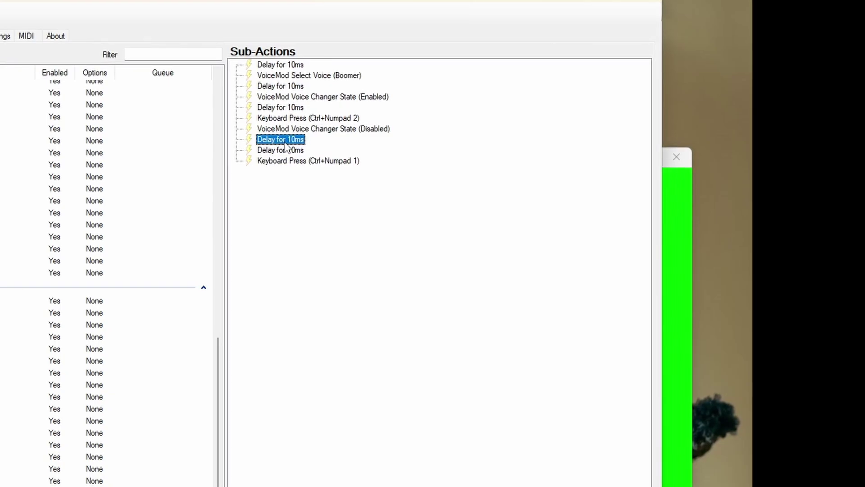
pyautogui.moveTo(283, 138); pyautogui.dragTo(284, 130)
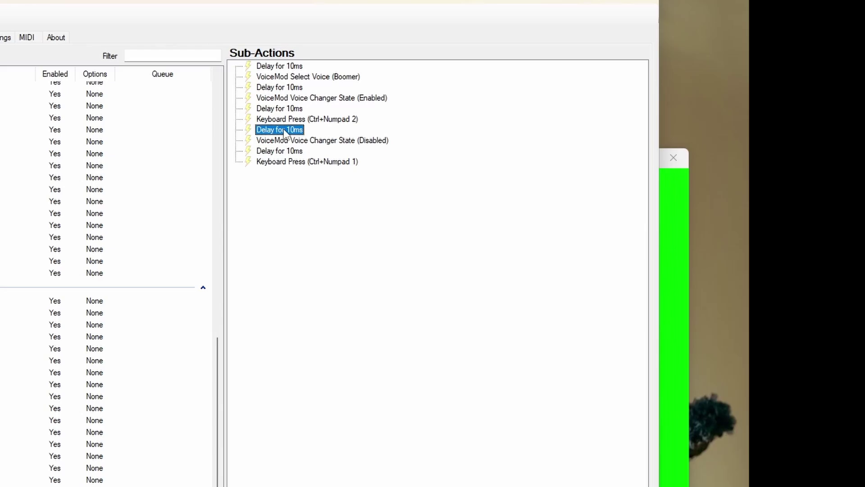
# Step: Duplicate the 10 ms delay located just before the Ctrl+Numpad 1 keyboard press
pyautogui.click(296, 154)
pyautogui.rightClick(296, 153)
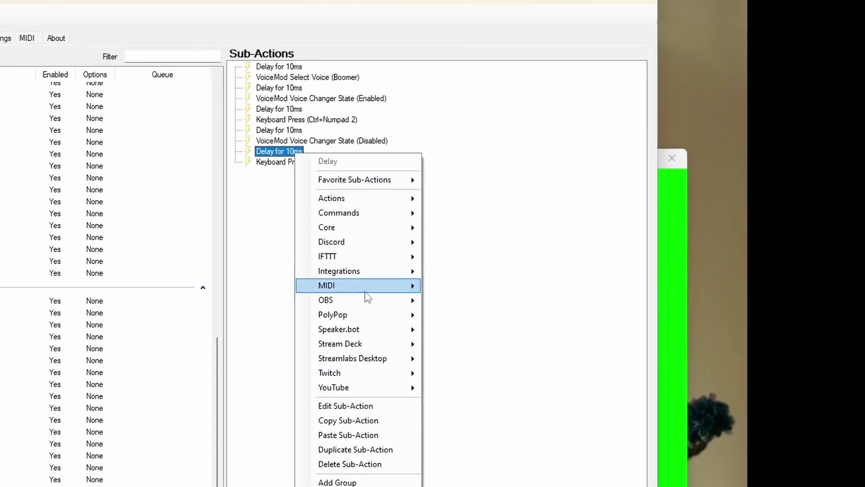
pyautogui.click(347, 449)
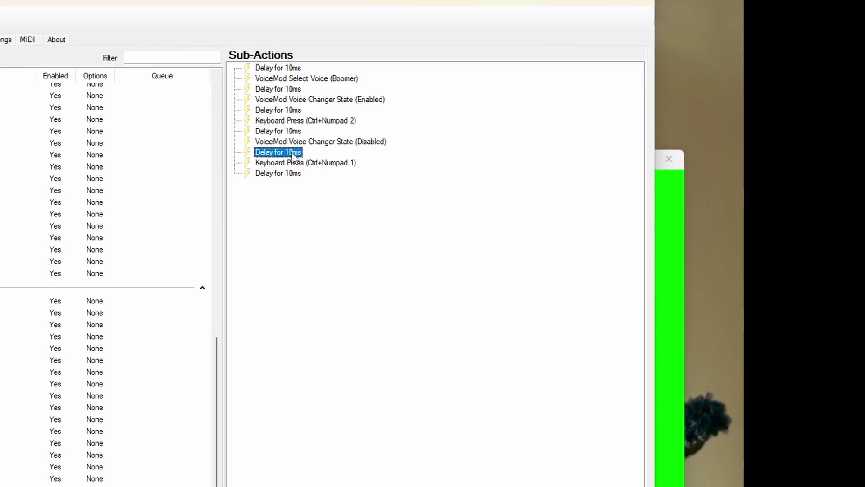
# Step: Set the delay following the Ctrl+Numpad 2 keyboard press to 60000 milliseconds
pyautogui.click(288, 132)
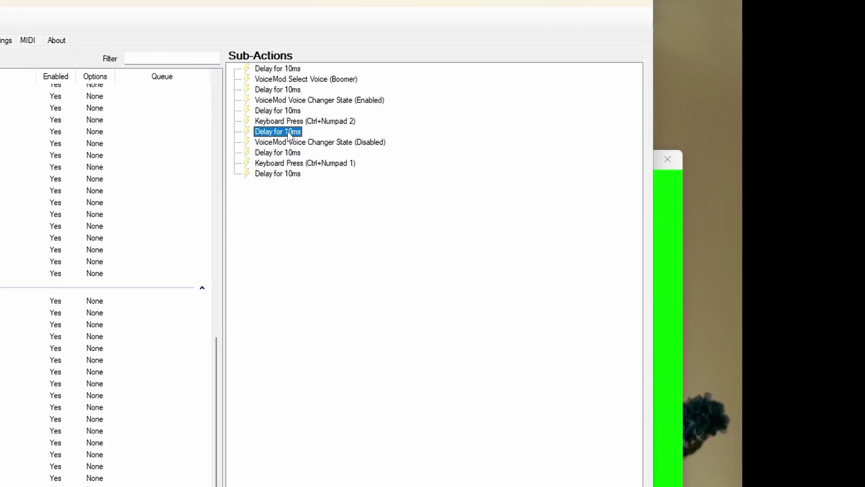
pyautogui.doubleClick(289, 132)
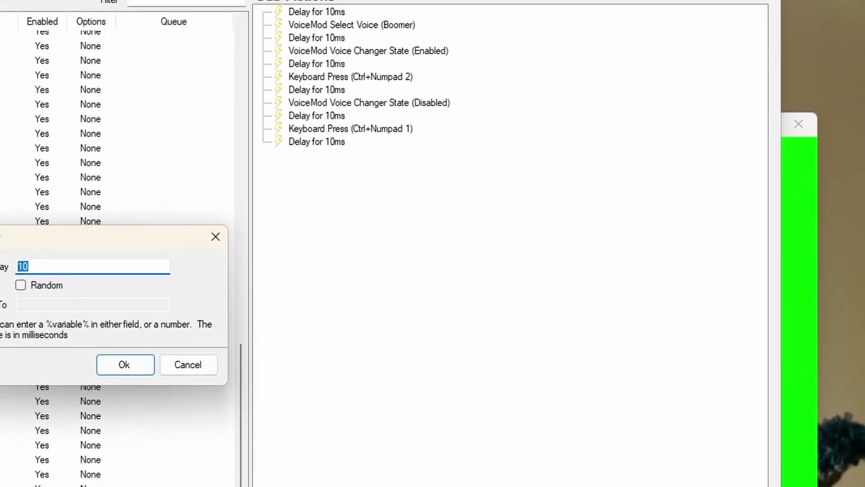
pyautogui.write('60000')
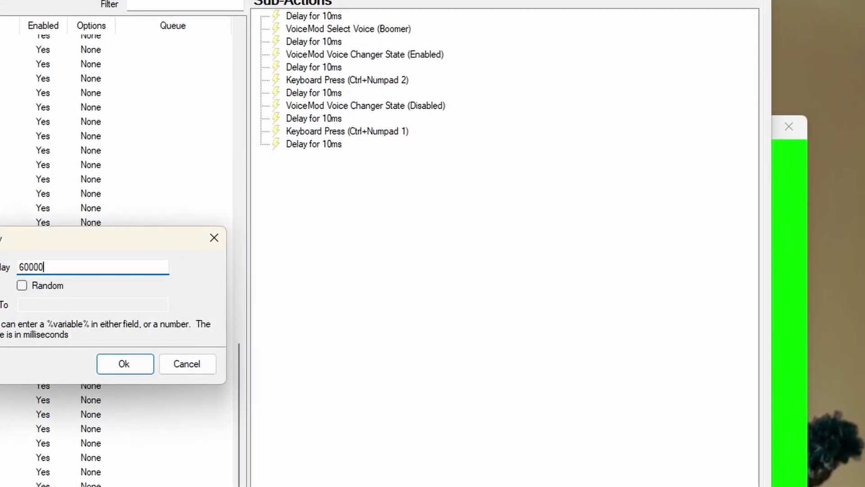
pyautogui.click(126, 363)
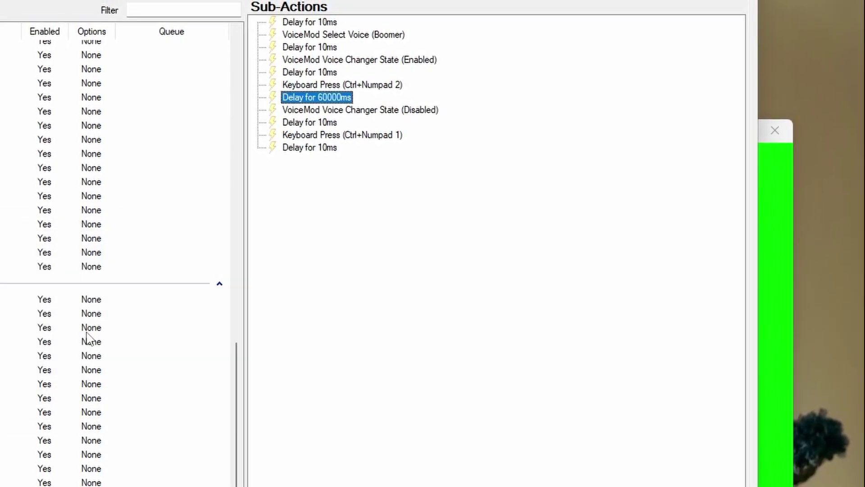
# Step: Delete the extra delay after the Ctrl+Numpad 1 keyboard press at the end of the sub-actions
pyautogui.click(367, 113)
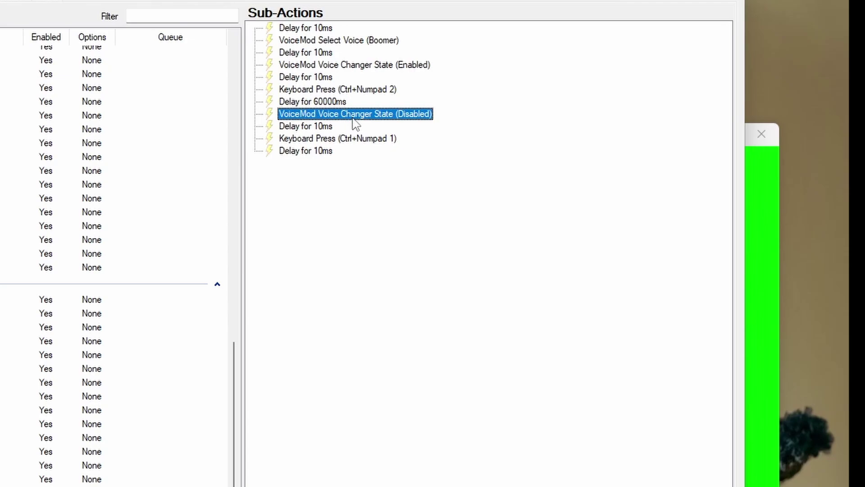
pyautogui.click(322, 132)
pyautogui.click(316, 141)
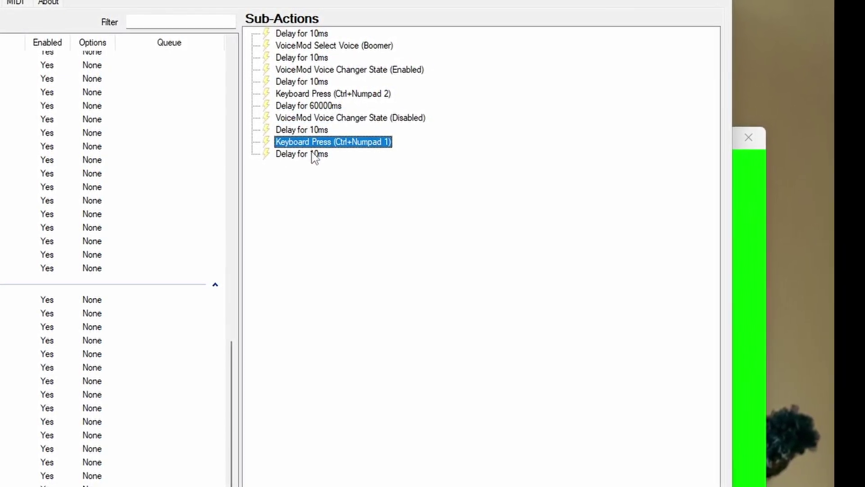
pyautogui.click(313, 153)
pyautogui.press('Delete')
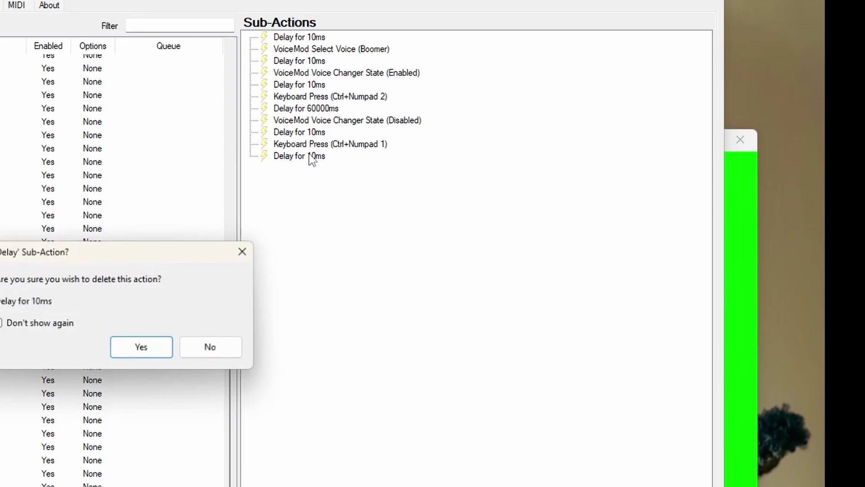
pyautogui.click(163, 351)
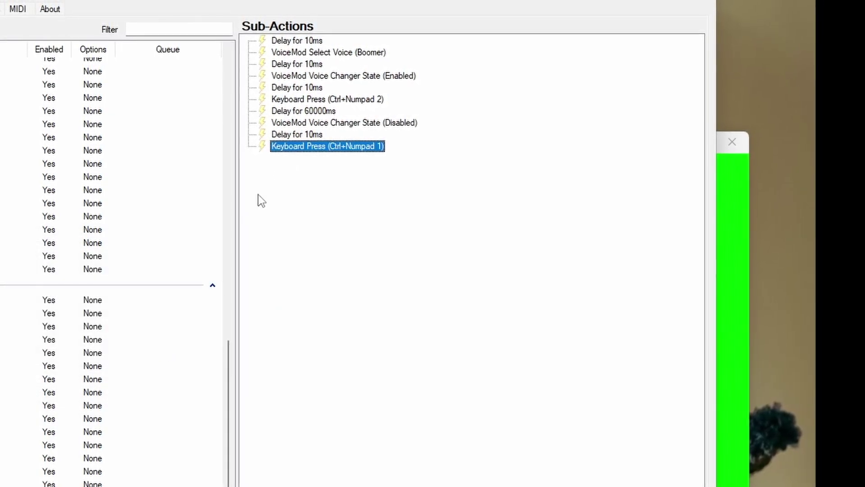
# Step: Review the order of all sub-actions, from the initial delay through the final Ctrl+Numpad 1 keyboard press
pyautogui.click(300, 42)
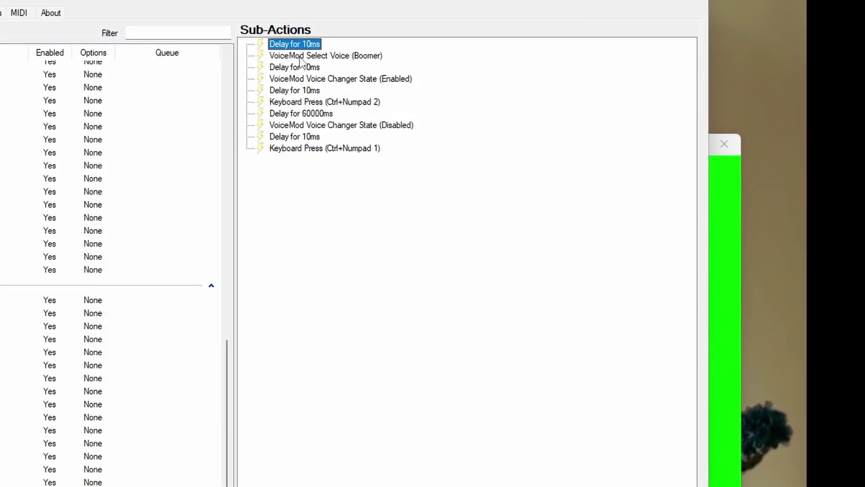
pyautogui.click(301, 55)
pyautogui.click(301, 70)
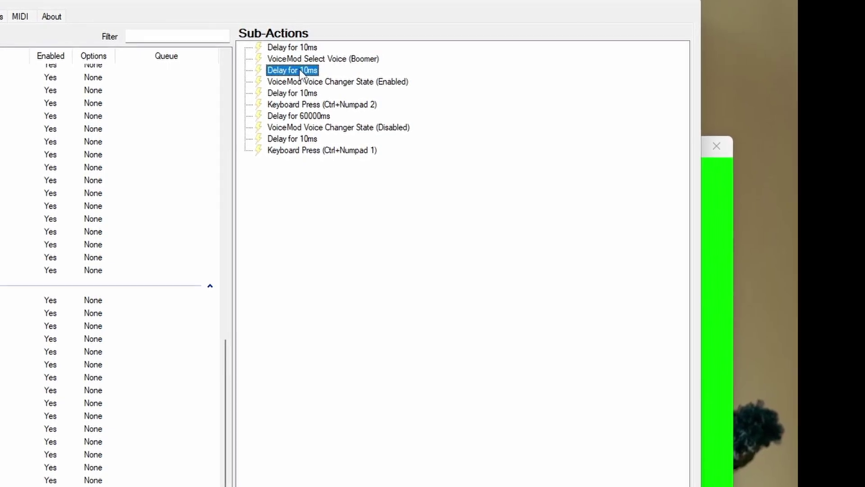
pyautogui.click(302, 81)
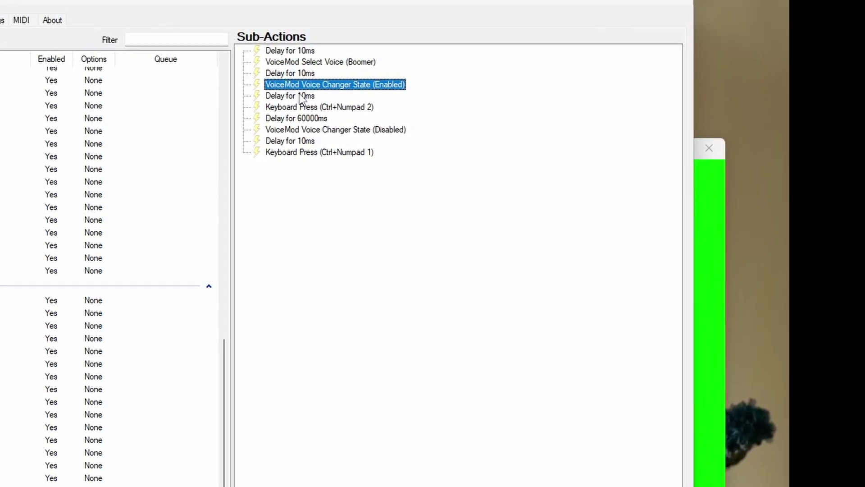
pyautogui.click(301, 94)
pyautogui.click(301, 110)
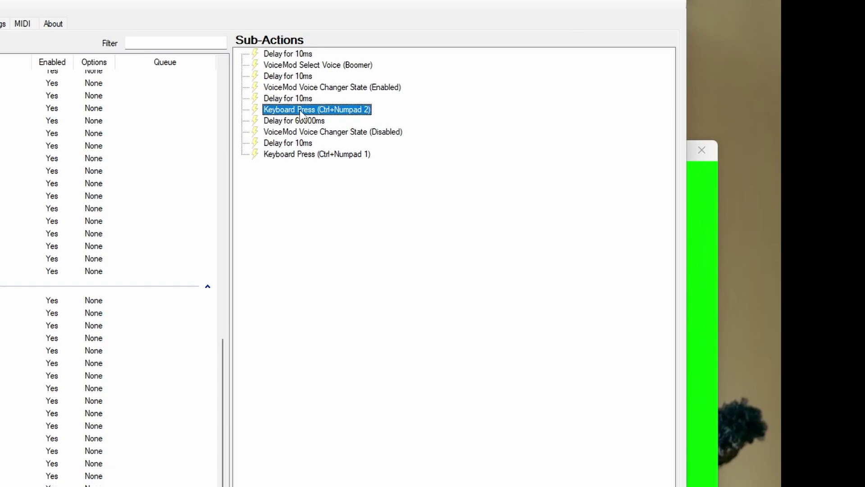
pyautogui.click(317, 120)
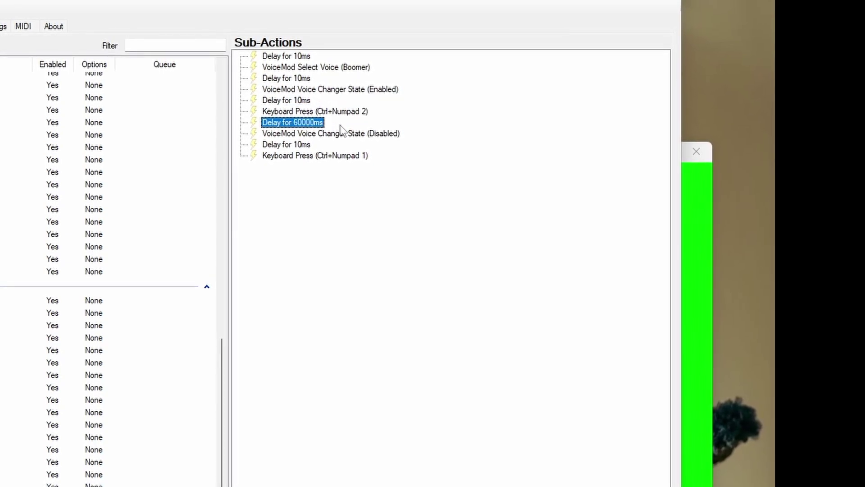
pyautogui.click(402, 136)
pyautogui.click(377, 145)
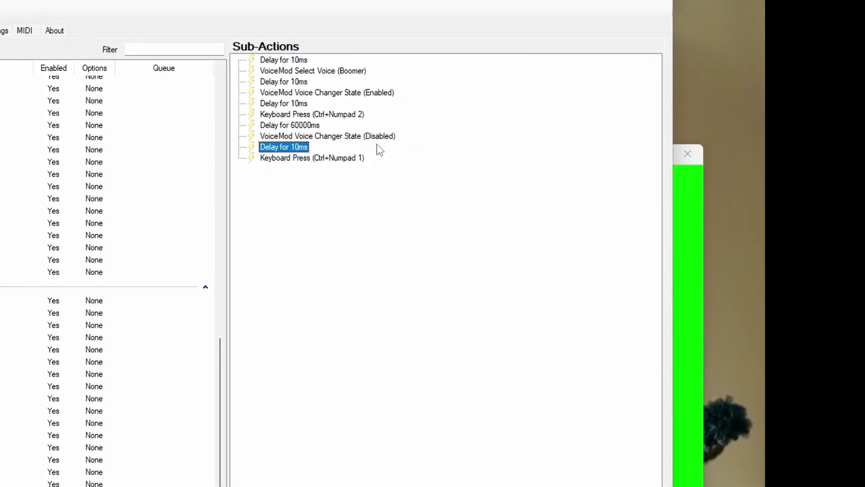
pyautogui.click(375, 157)
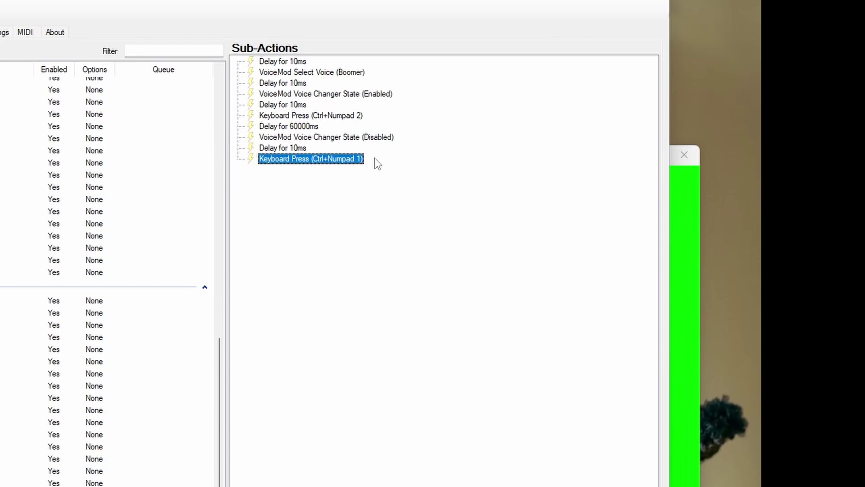
# Step: Open the Twitch channel point rewards and start a new reward titled "test for YT"
pyautogui.click(409, 278)
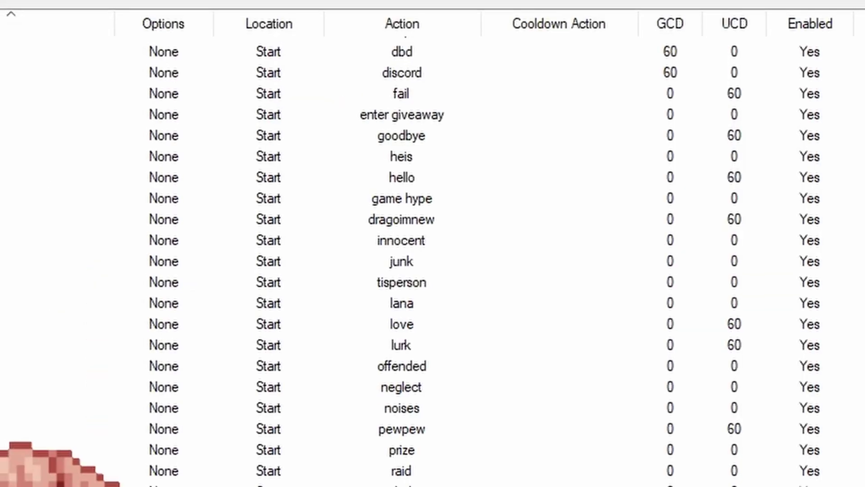
pyautogui.scroll(3, 433, 270)
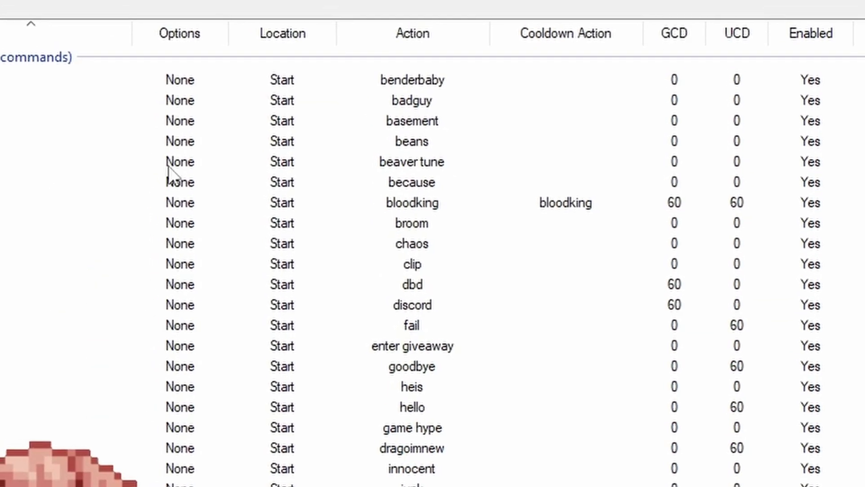
pyautogui.click(270, 2)
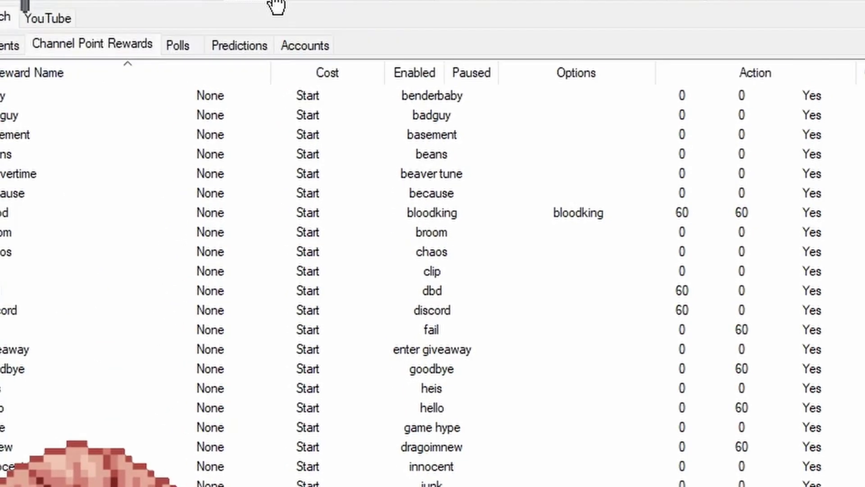
pyautogui.click(82, 60)
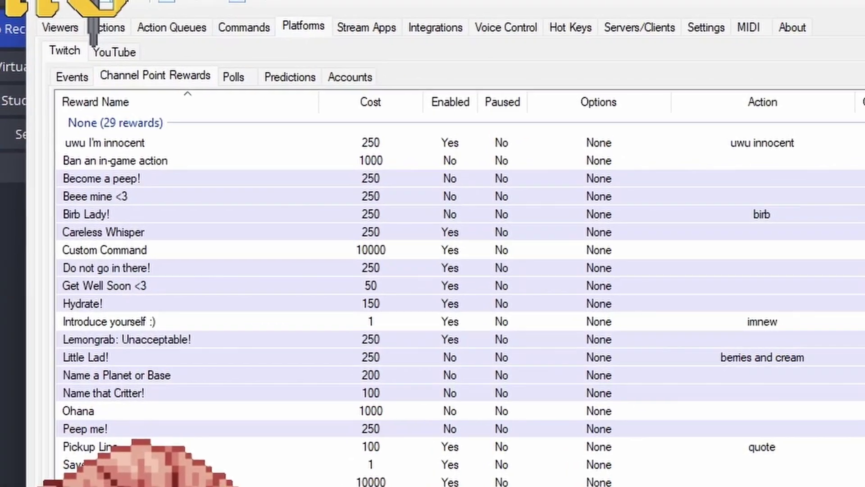
pyautogui.click(765, 262)
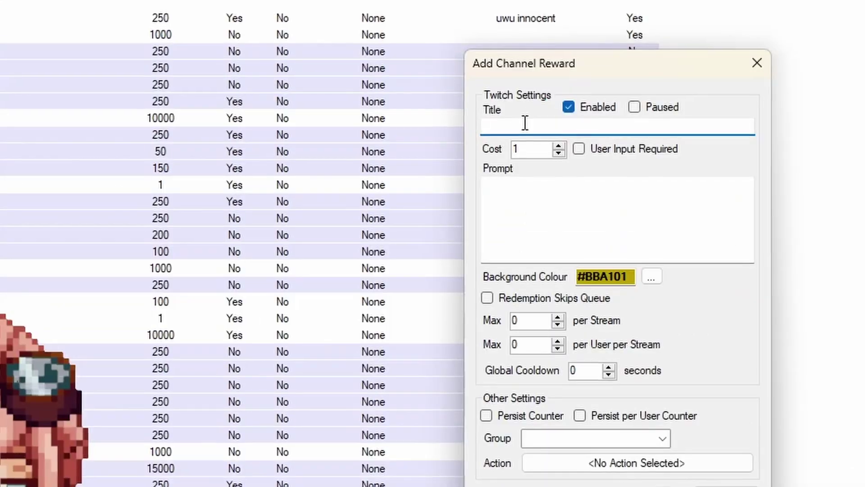
pyautogui.write('test for YT')
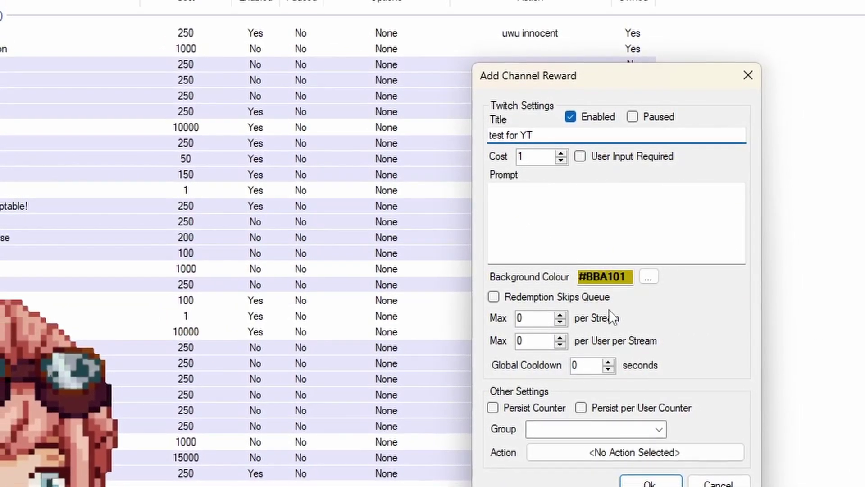
# Step: Assign the "test for YT" action from the voice mod group to the new channel reward
pyautogui.click(624, 445)
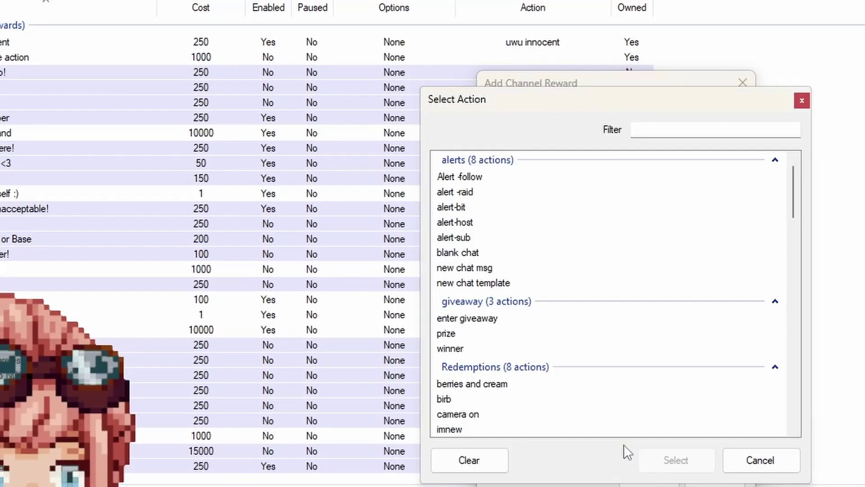
pyautogui.write('test')
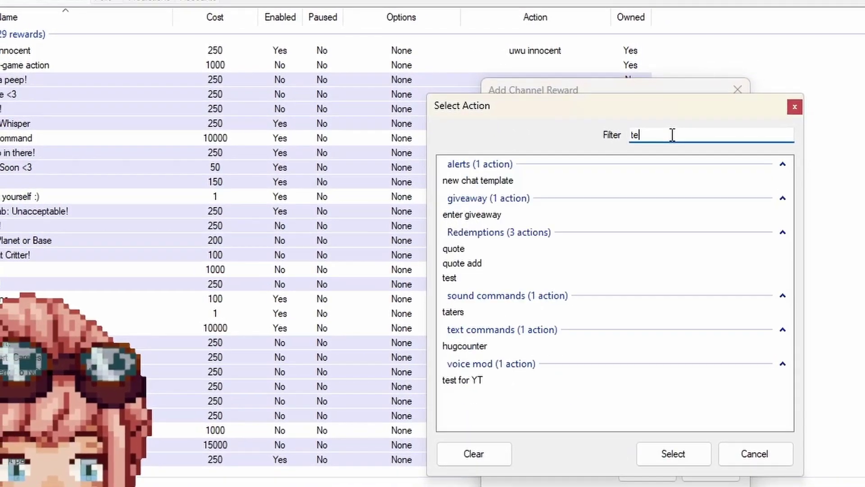
pyautogui.click(504, 217)
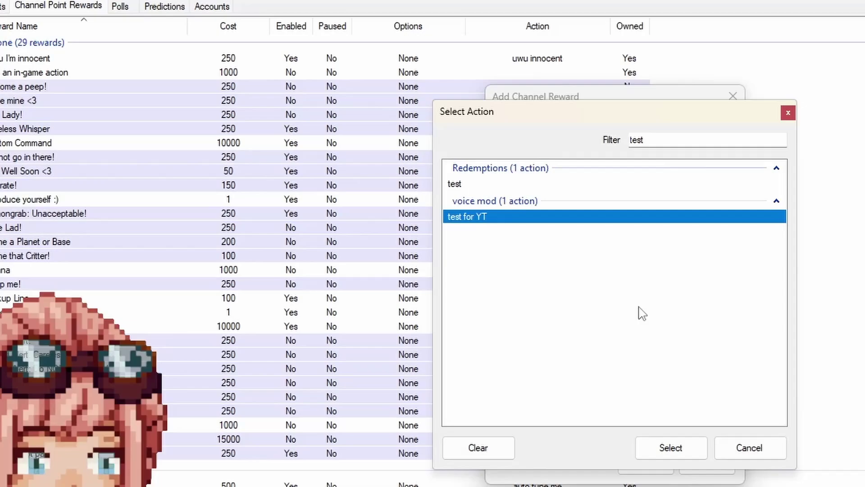
pyautogui.click(672, 449)
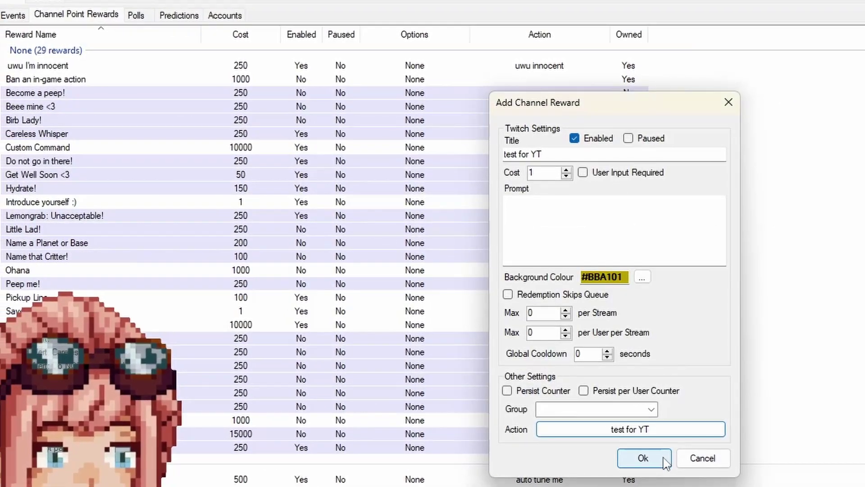